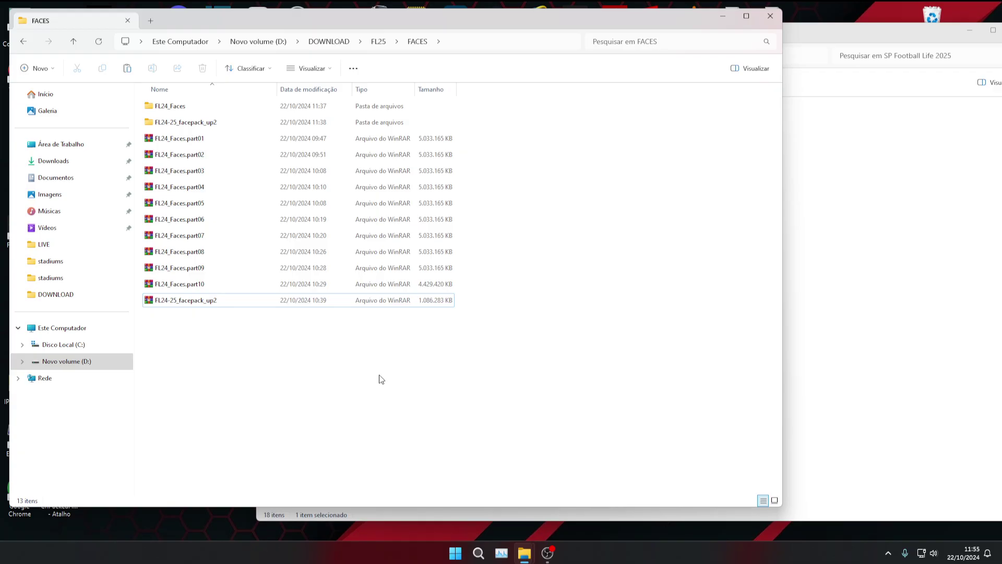
click(889, 555)
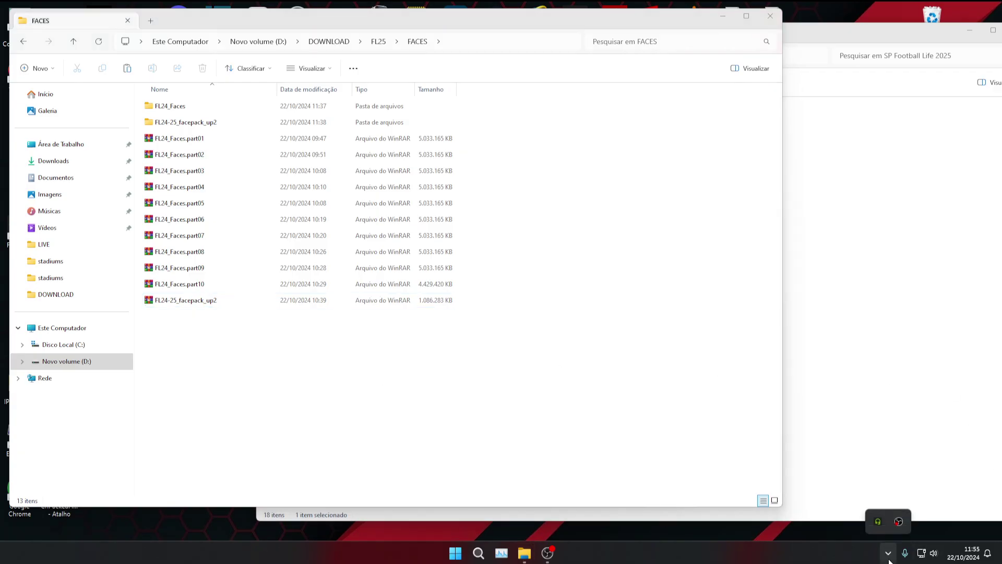
click(661, 553)
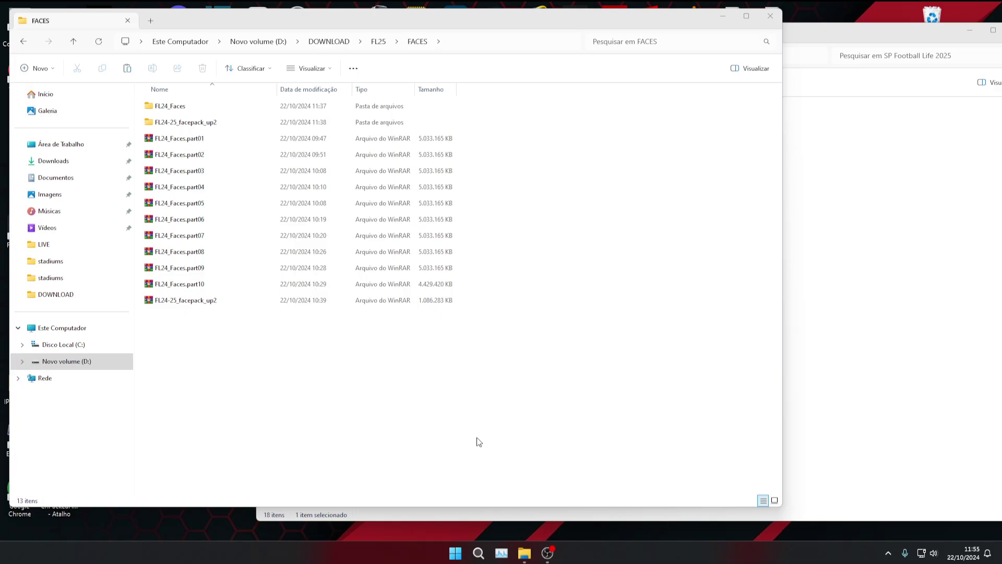
- Select the FL24_Faces.part01 to part10 archives, switch to the FL24_Faces folder, and clear the selection
drag(479, 134, 425, 283)
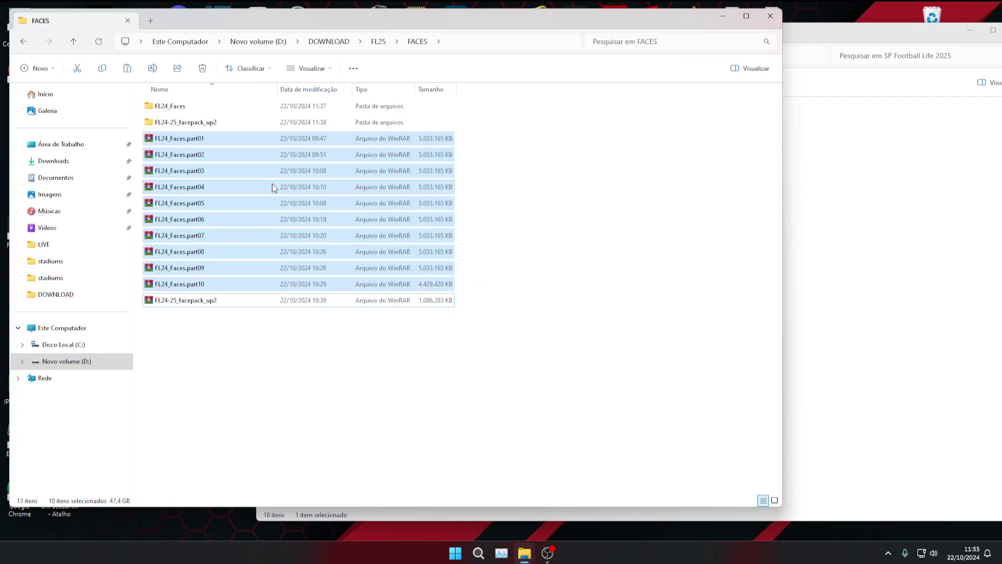
right_click(245, 139)
click(555, 244)
click(179, 107)
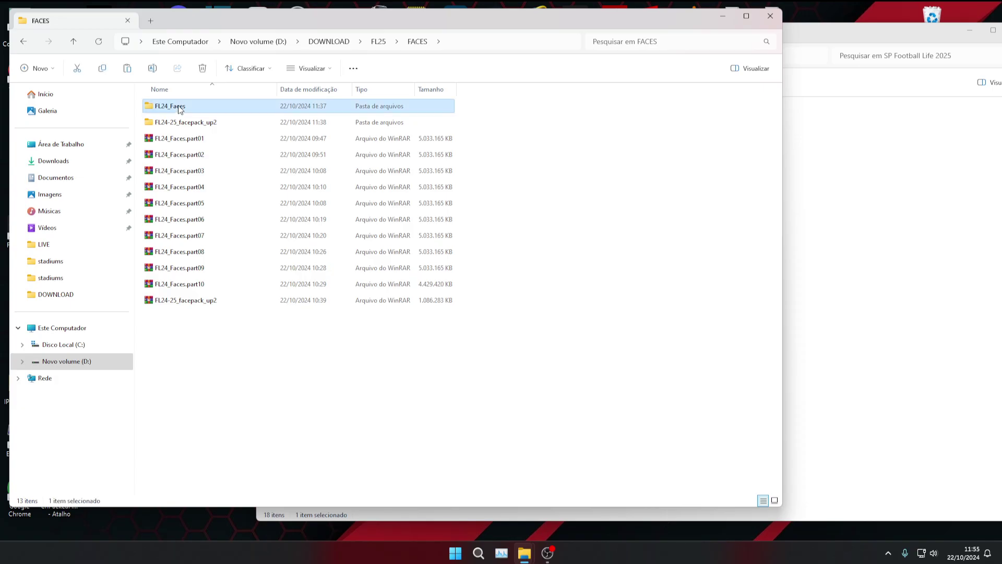
click(230, 343)
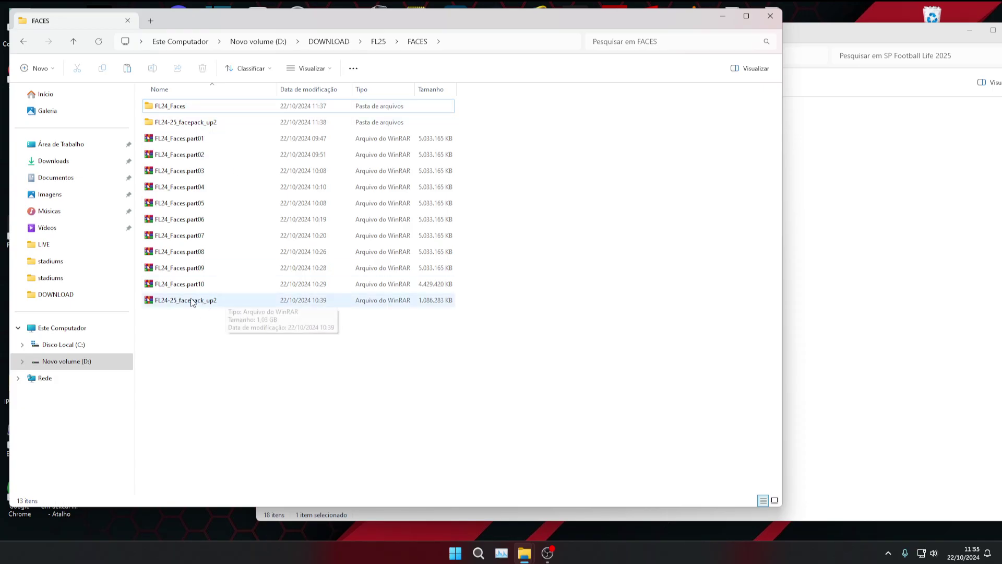
- Display the WinRAR extraction options for the FL24-25_facepack_up2 archive and dismiss them without extracting
click(203, 302)
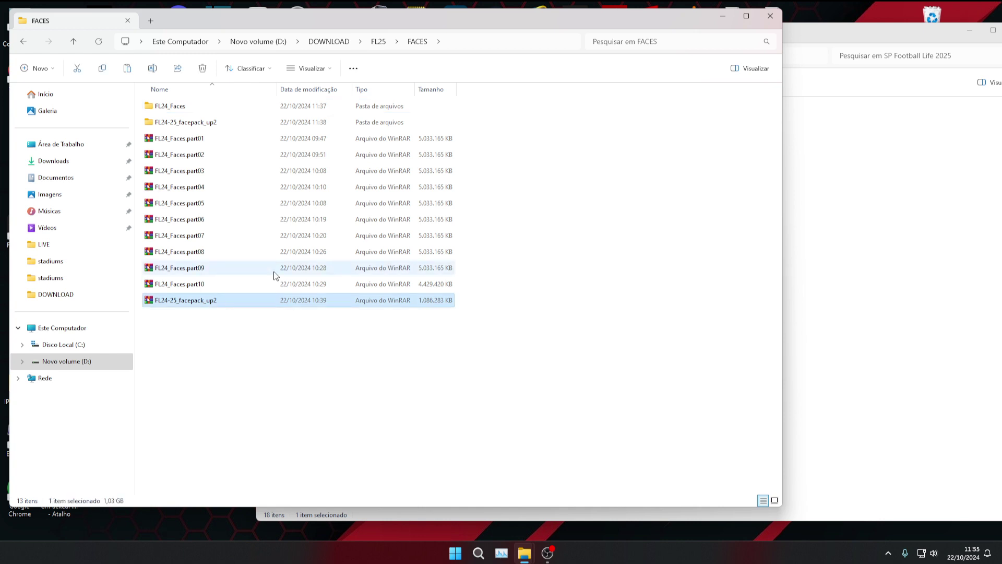
right_click(262, 301)
mouse_move(376, 270)
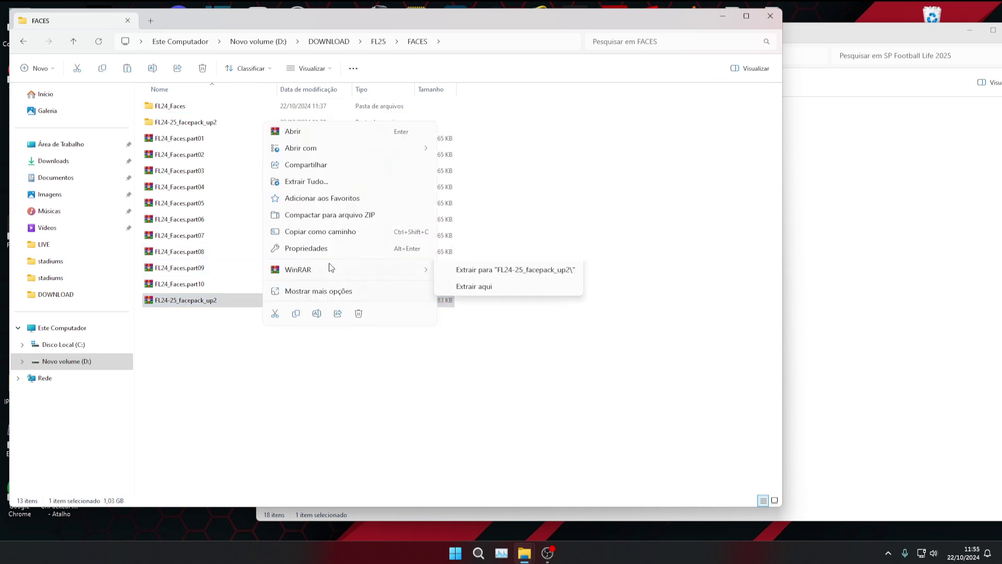
click(502, 304)
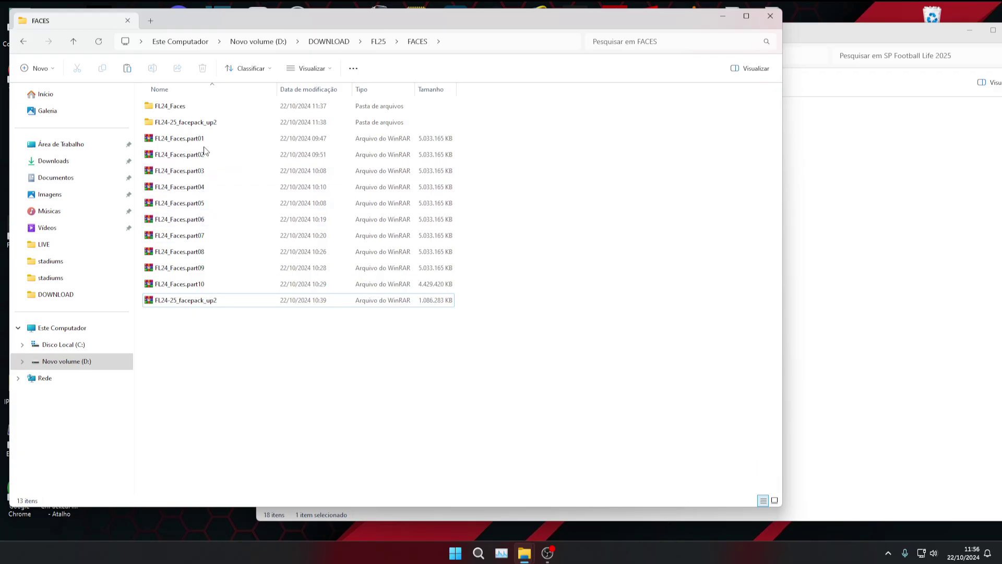
- Open the extracted FL24_Faces folder and the game's SP Football Life 2025 download folder, placing both windows side by side
double_click(179, 111)
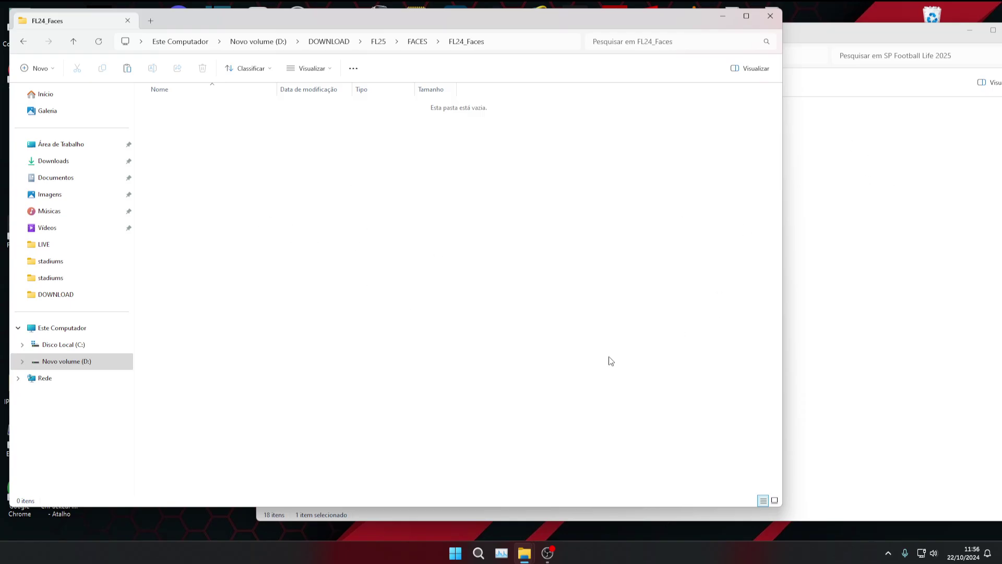
click(875, 42)
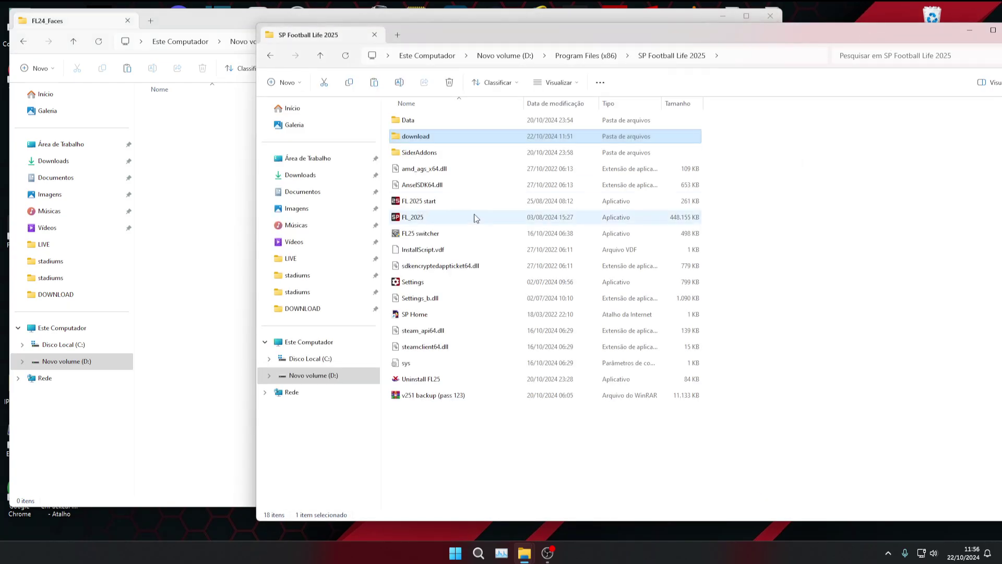
scroll(423, 141, down, 2)
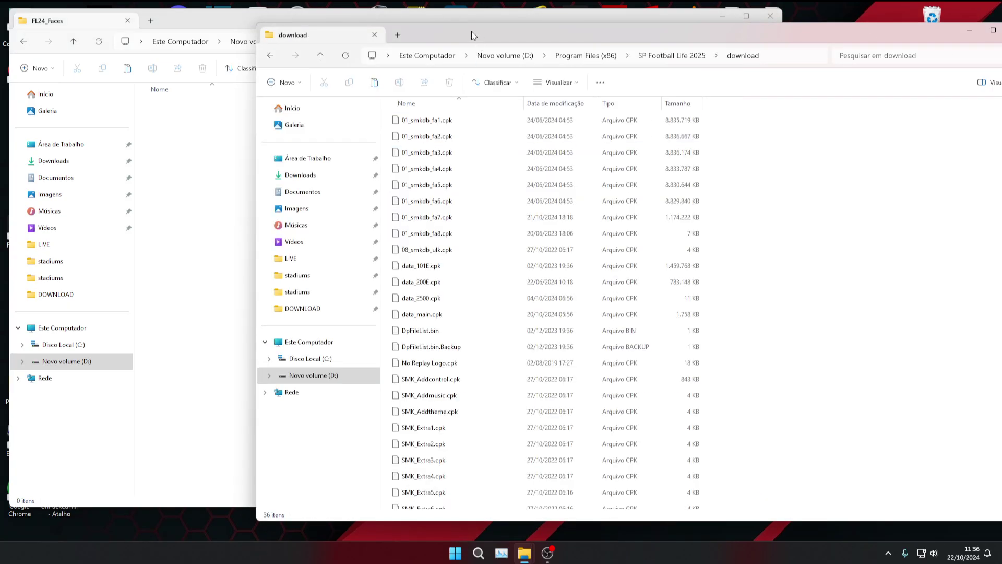
drag(472, 30, 597, 42)
- Select 01_smkdb_fa1.cpk through 01_smkdb_fa7.cpk in the game's download folder and compare them with the FL24_Faces folder
drag(864, 129, 807, 228)
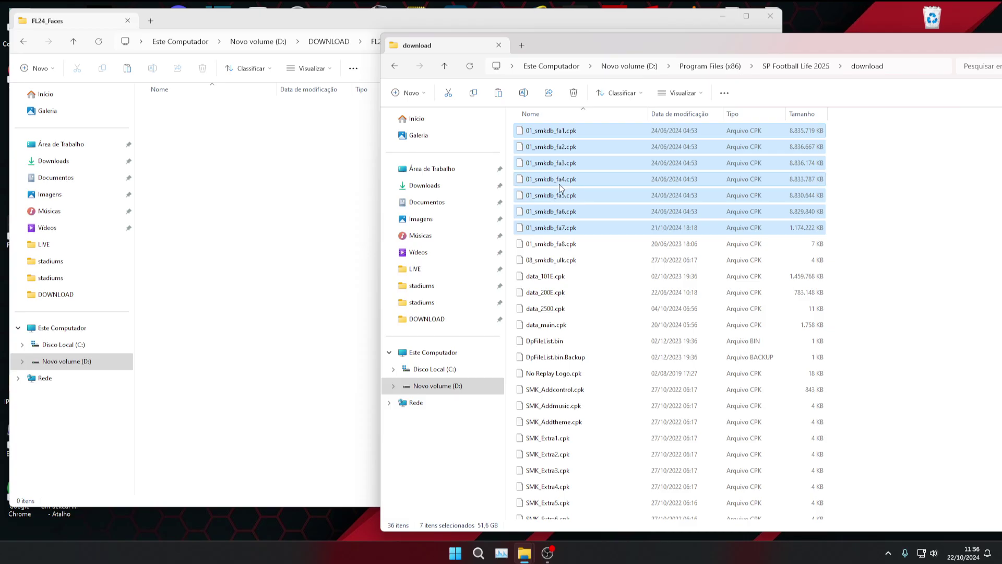
click(276, 188)
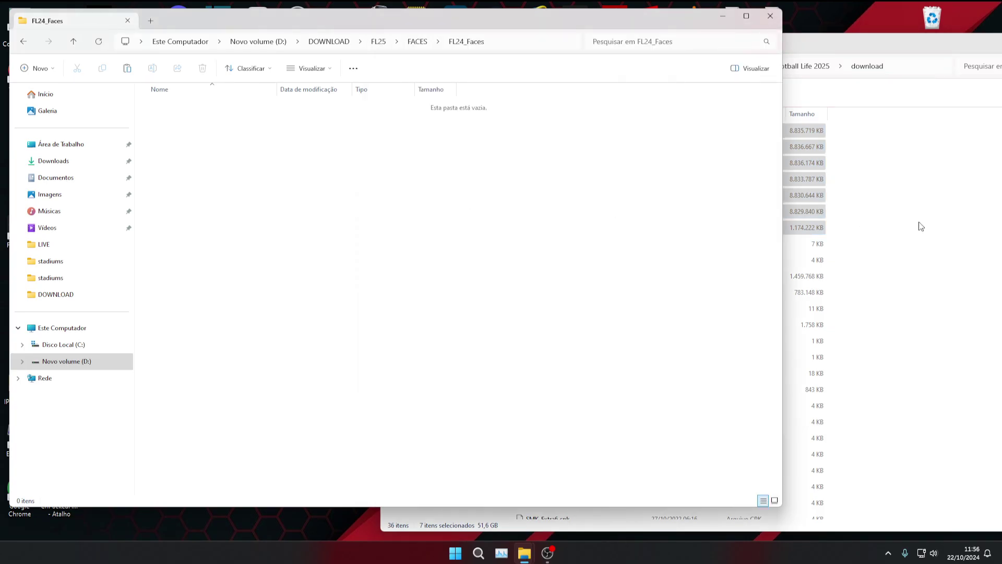
click(918, 222)
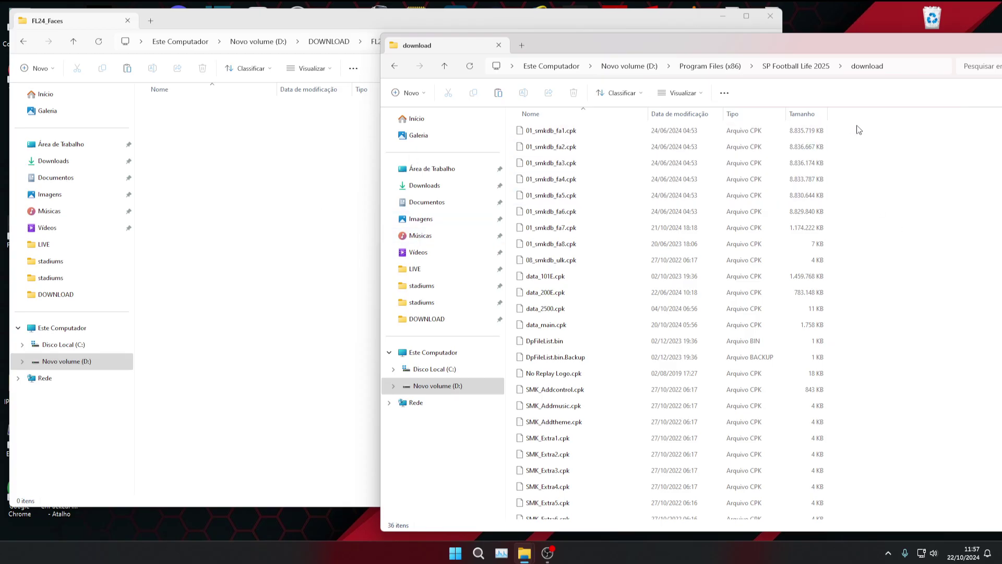
drag(859, 127, 804, 226)
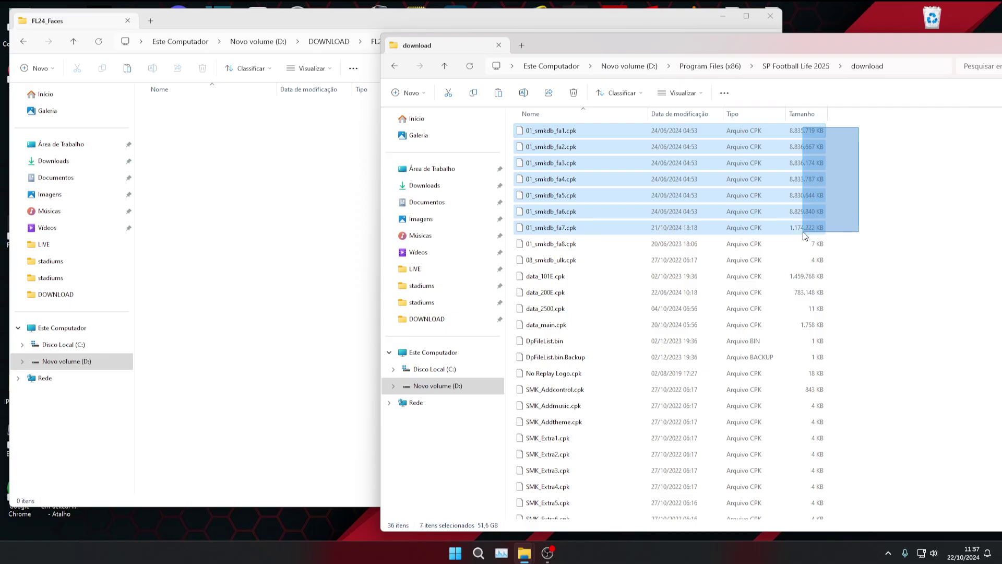
click(226, 219)
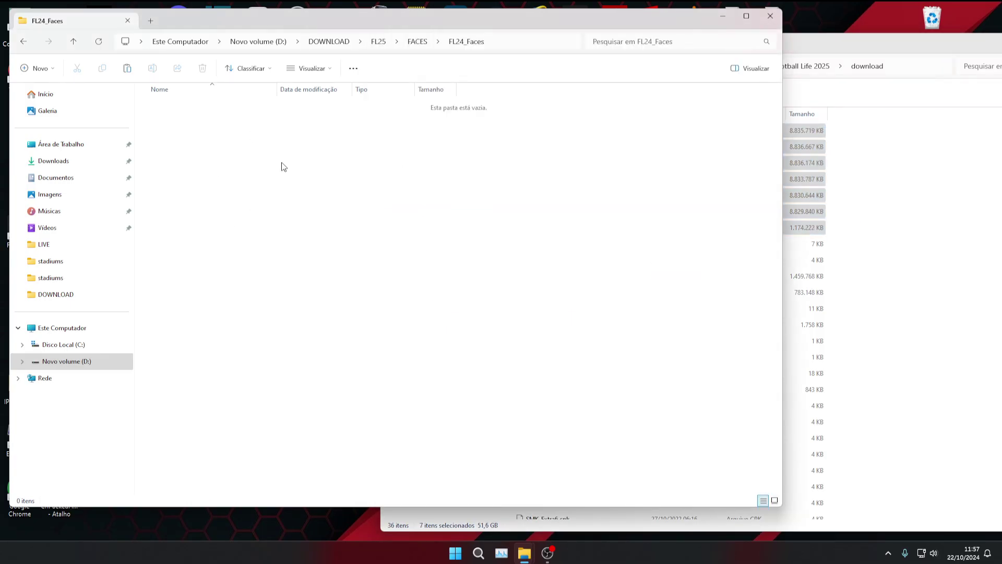
click(893, 196)
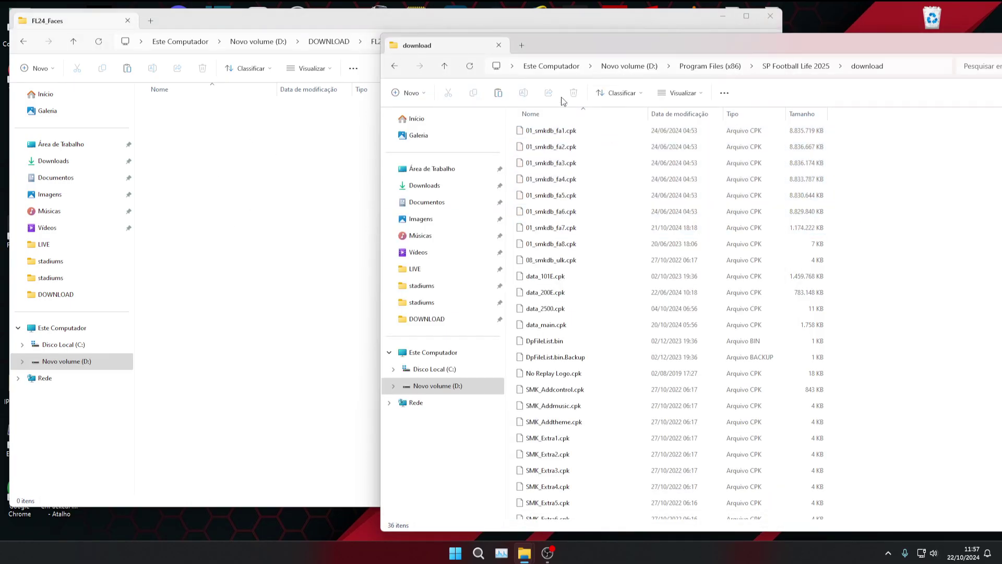
- Go up to the SP Football Life 2025 folder in one window and up to the FACES folder in the other
click(443, 65)
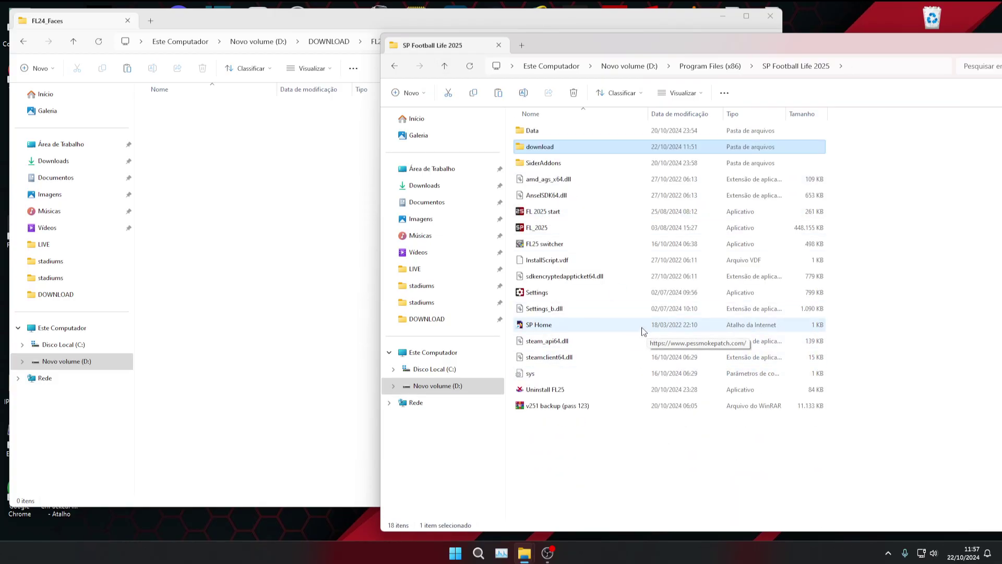
click(339, 206)
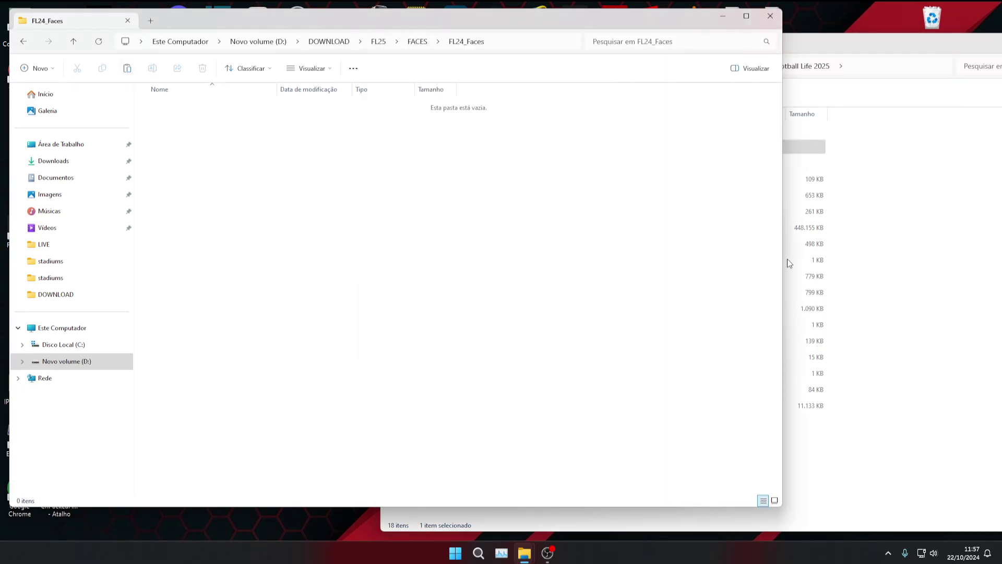
click(919, 233)
click(194, 167)
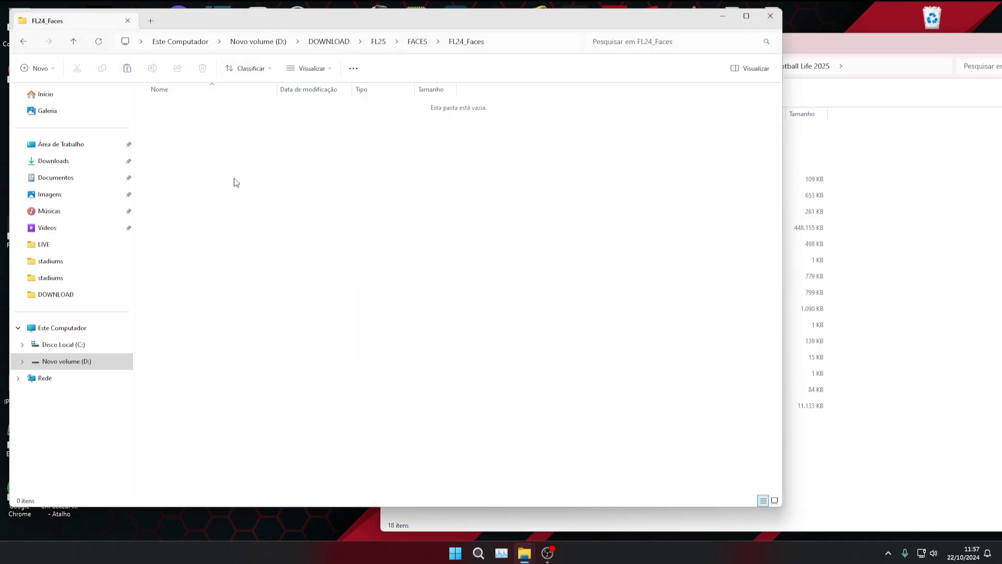
click(74, 42)
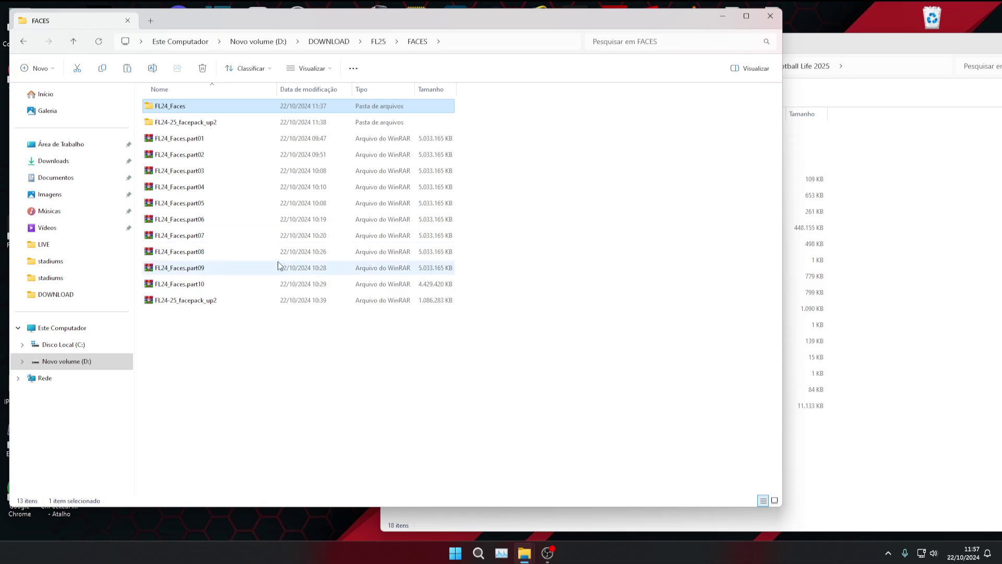
- Select the ten FL24_Faces archive parts and each of the two extracted folders, leaving the FL24_Faces name unedited
drag(469, 131, 402, 280)
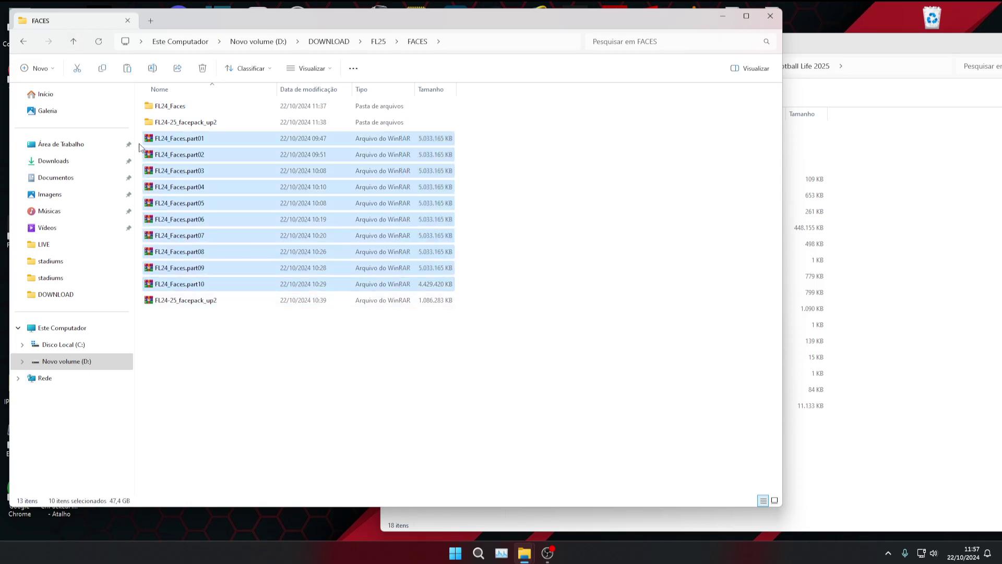
click(175, 125)
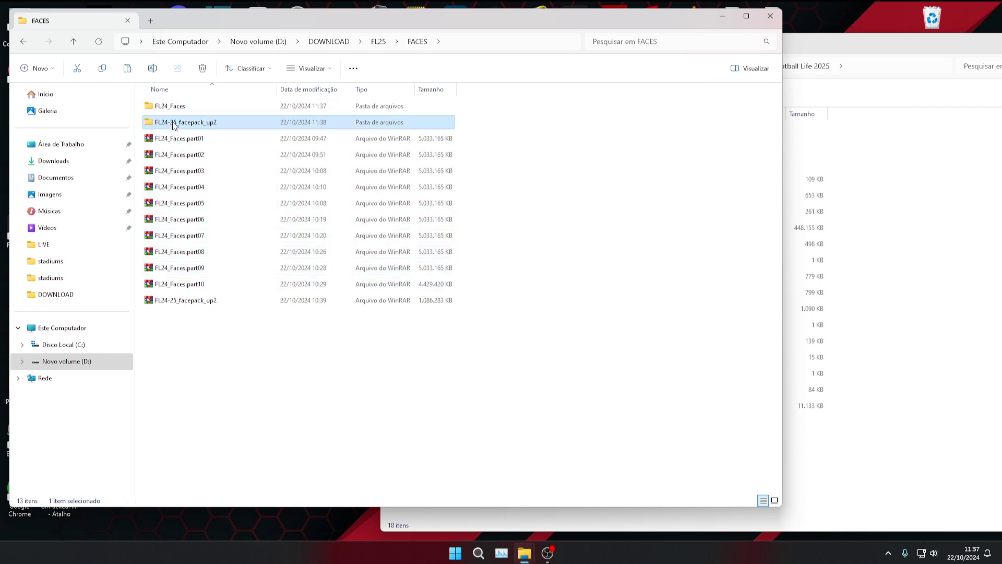
click(177, 110)
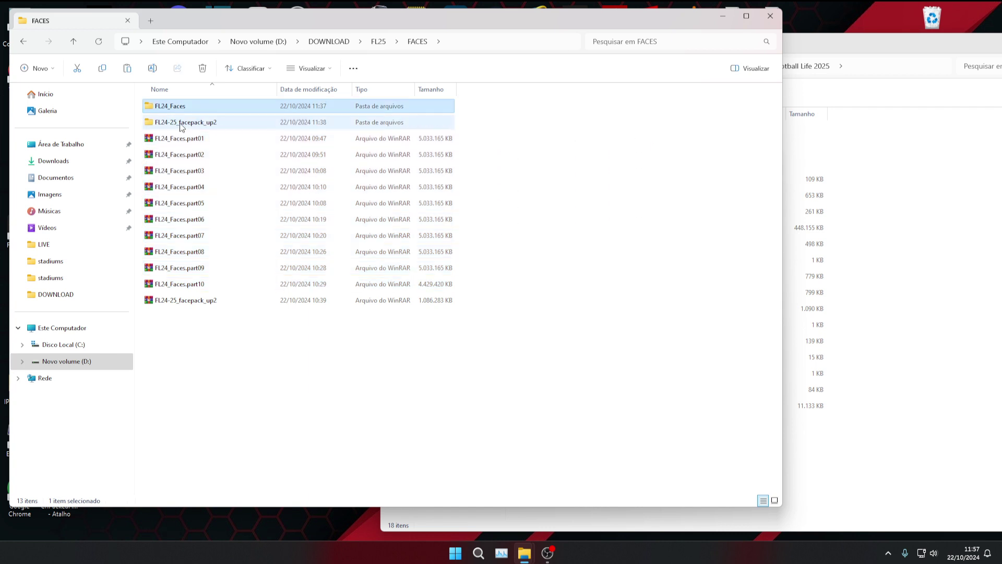
click(177, 105)
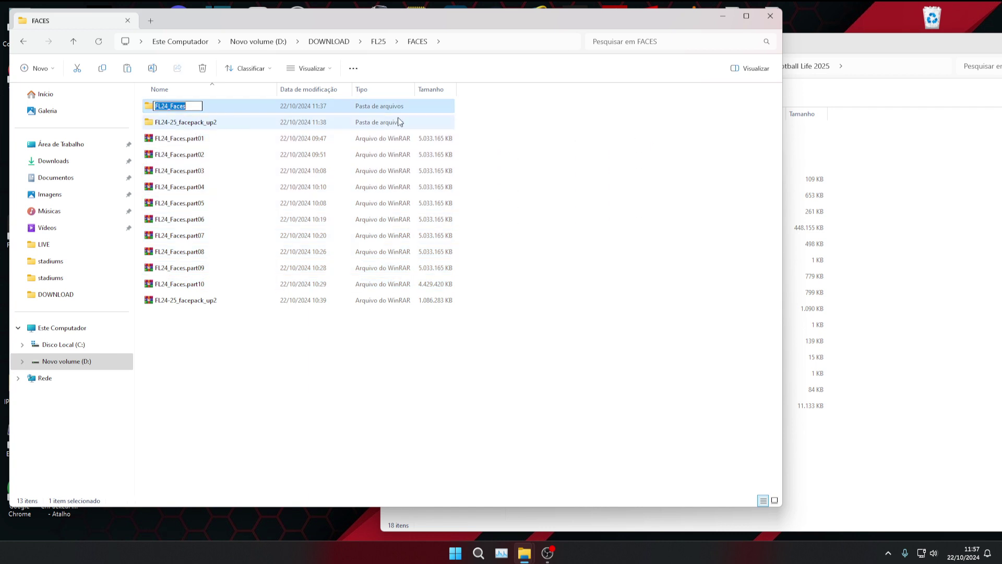
click(398, 117)
- Open the extracted FL24_Faces folder and move the SP Football Life 2025 window in front of it
double_click(156, 111)
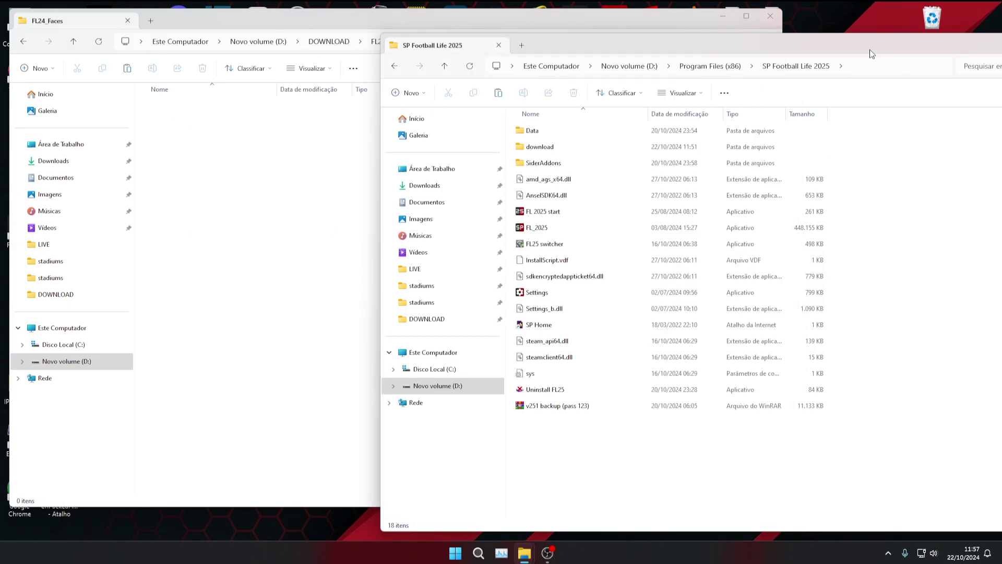
click(879, 58)
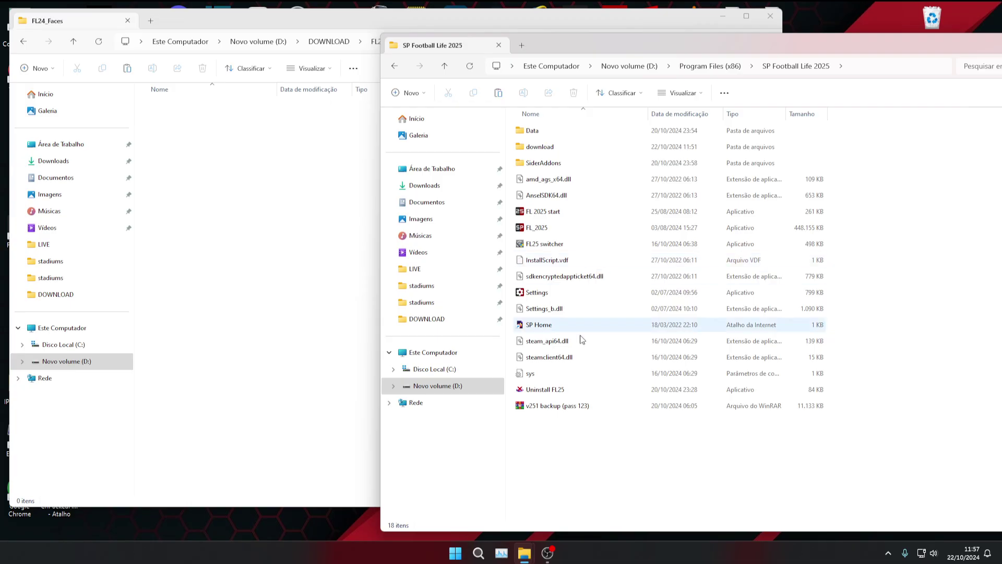
drag(714, 40, 413, 31)
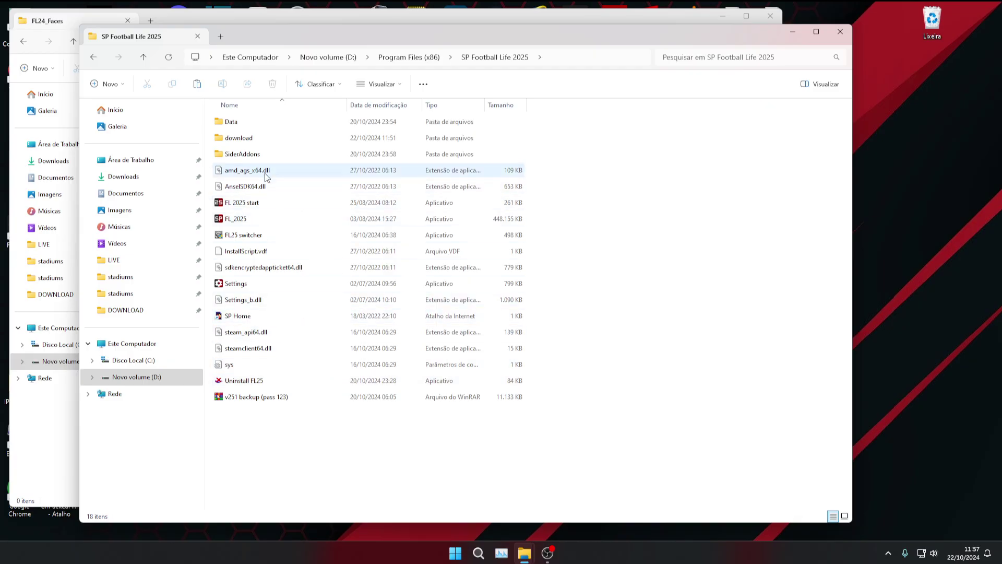
- Open the game's download folder, look through its CPK files, and place its window beside the FL24_Faces window
double_click(248, 140)
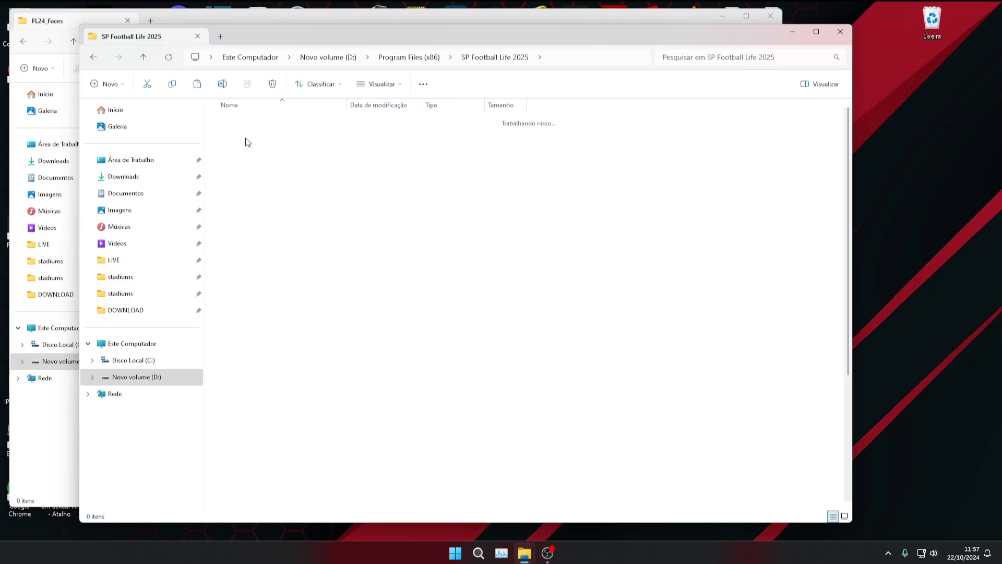
click(246, 139)
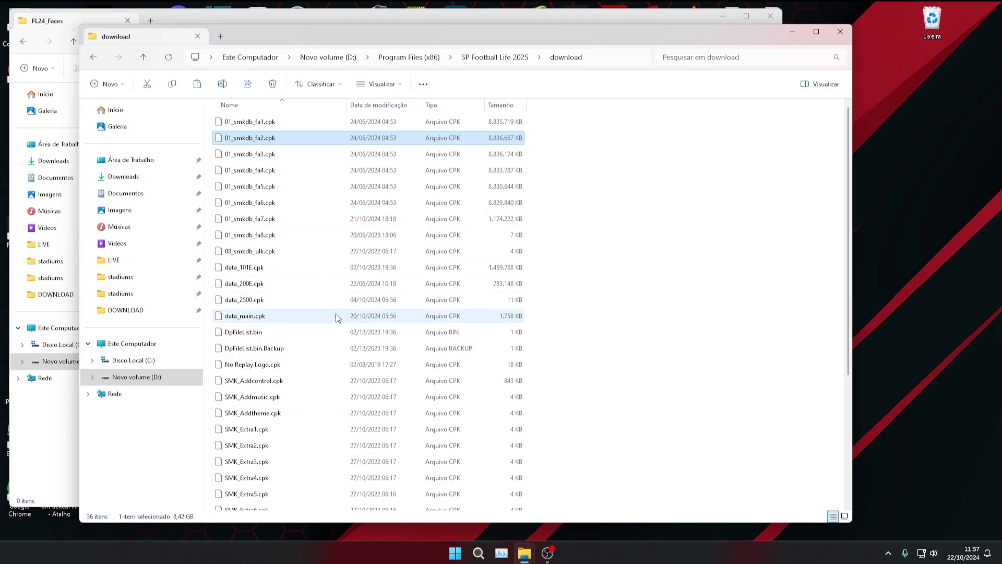
scroll(337, 315, down, 4)
scroll(345, 328, up, 4)
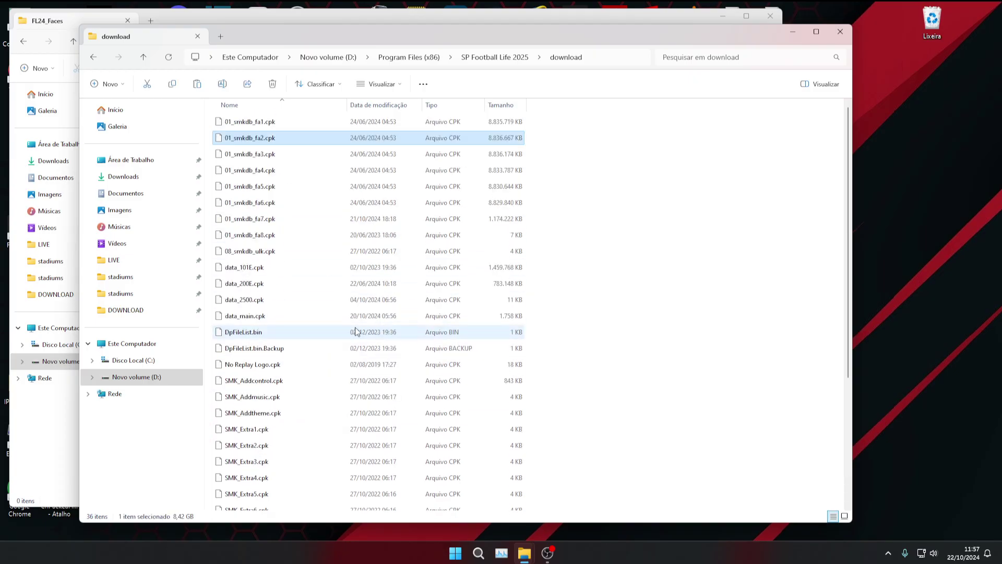
click(633, 161)
drag(366, 38, 647, 35)
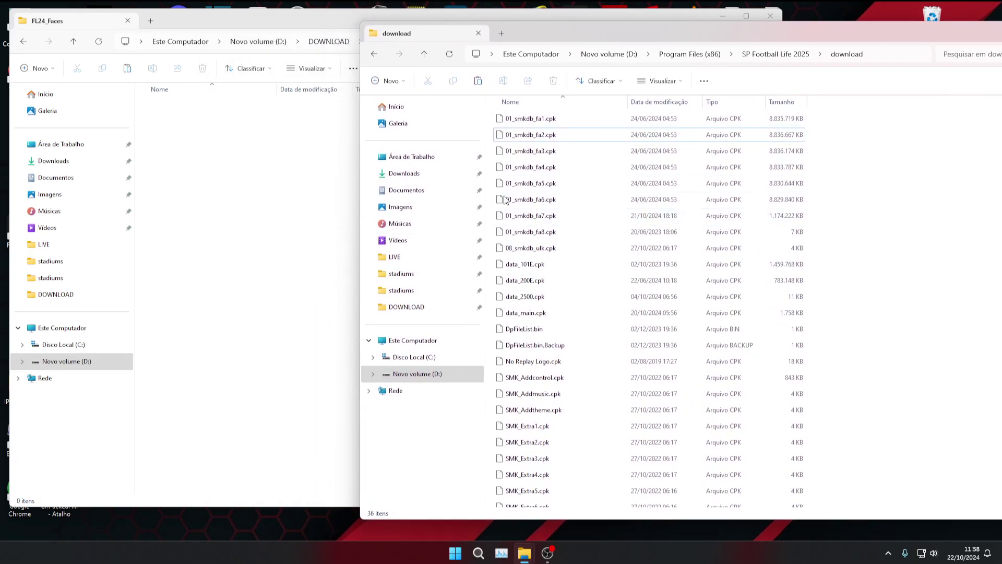
- Select 01_smkdb_fa1.cpk through 01_smkdb_fa7.cpk in the download folder and return the extracted faces window to the FACES folder
drag(828, 118, 794, 217)
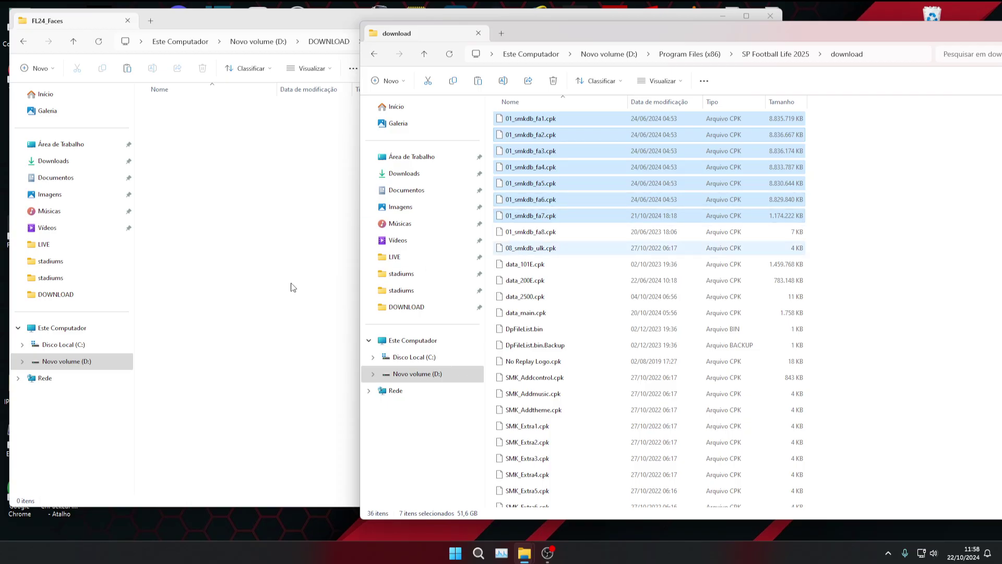
click(210, 188)
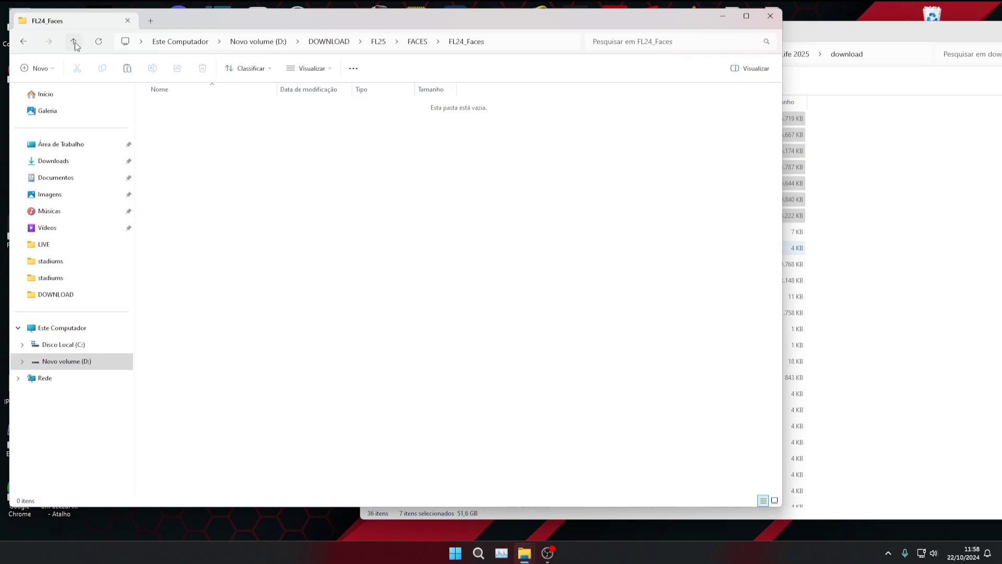
click(74, 42)
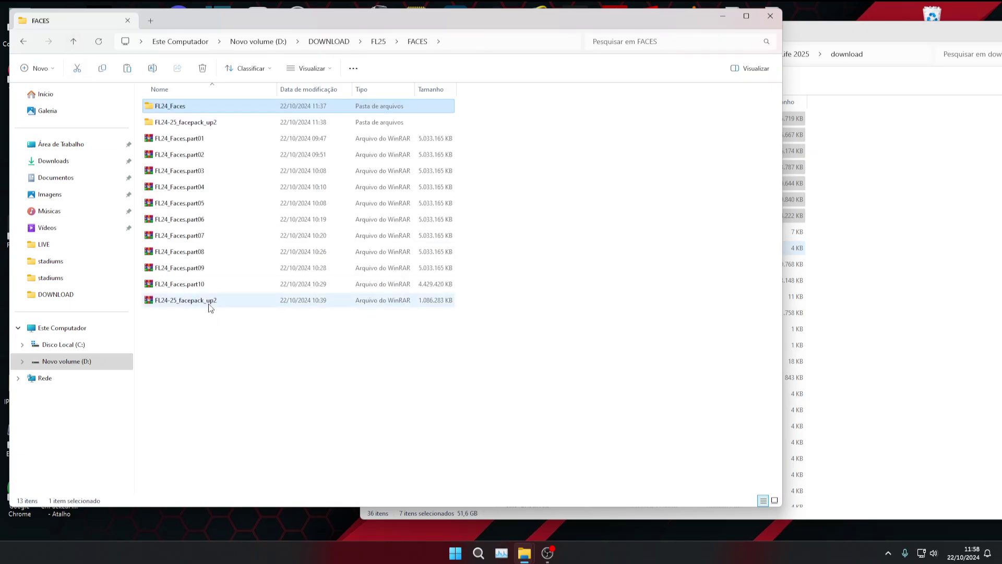
- Open the FL24-25_facepack_up2 folder and locate 01_smkdb_fa8.cpk and 01_smkdb_fa7.cpk in the game's download folder
double_click(191, 125)
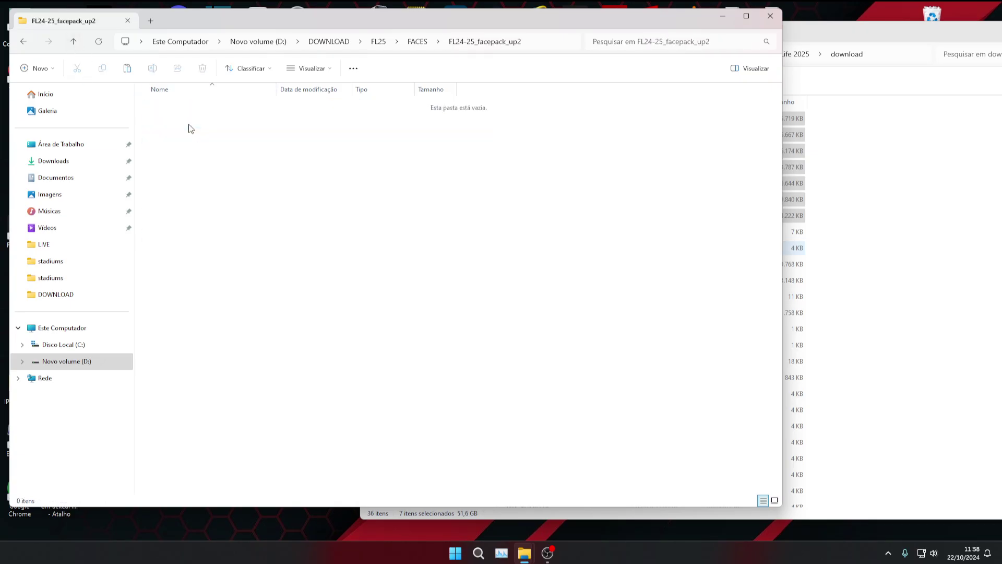
click(911, 243)
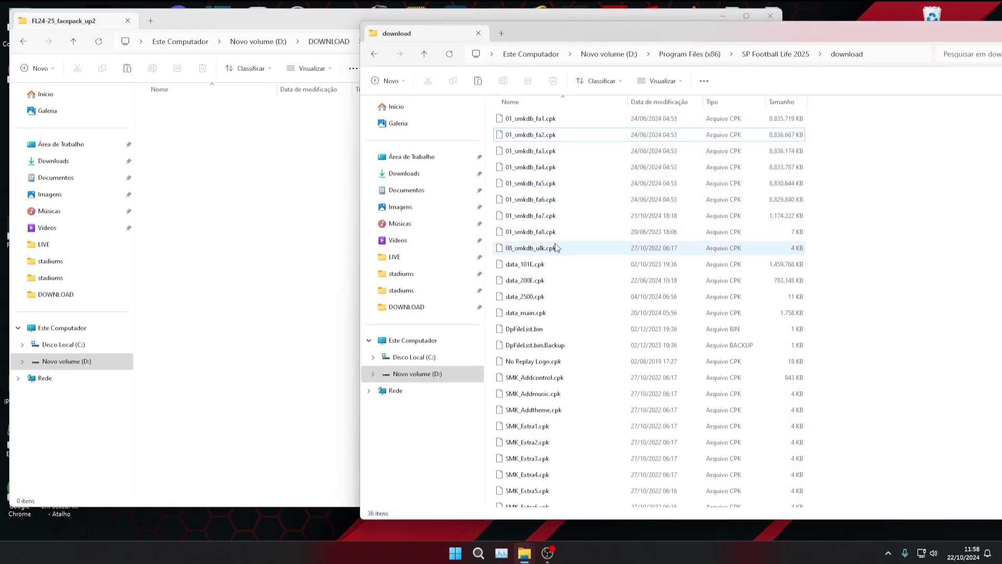
click(536, 234)
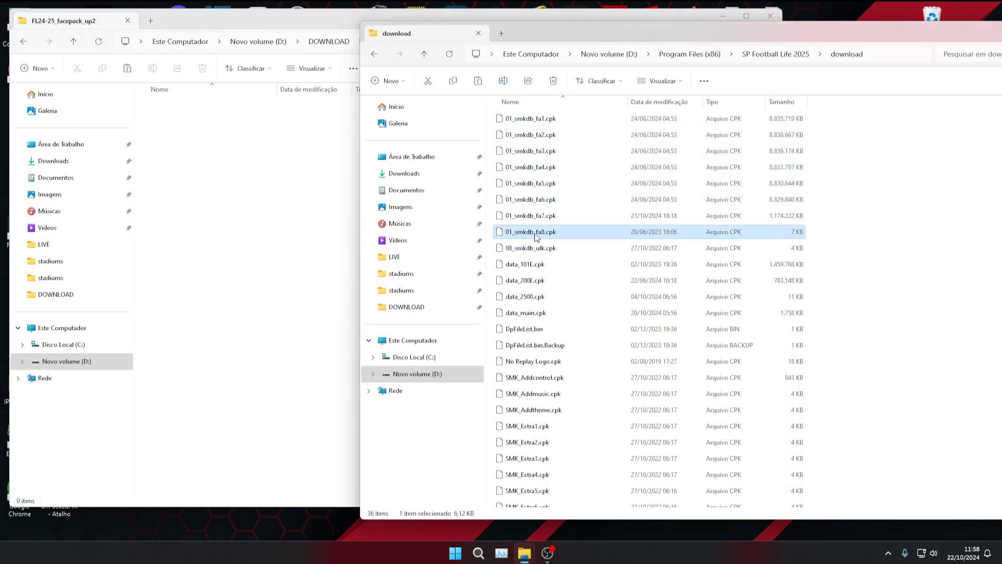
scroll(716, 246, down, 4)
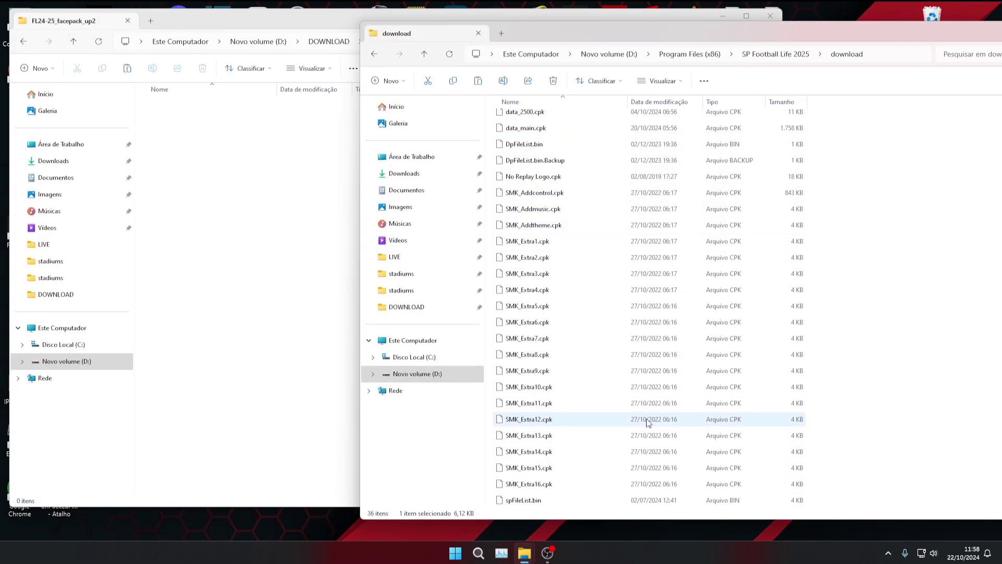
scroll(698, 358, up, 4)
click(537, 217)
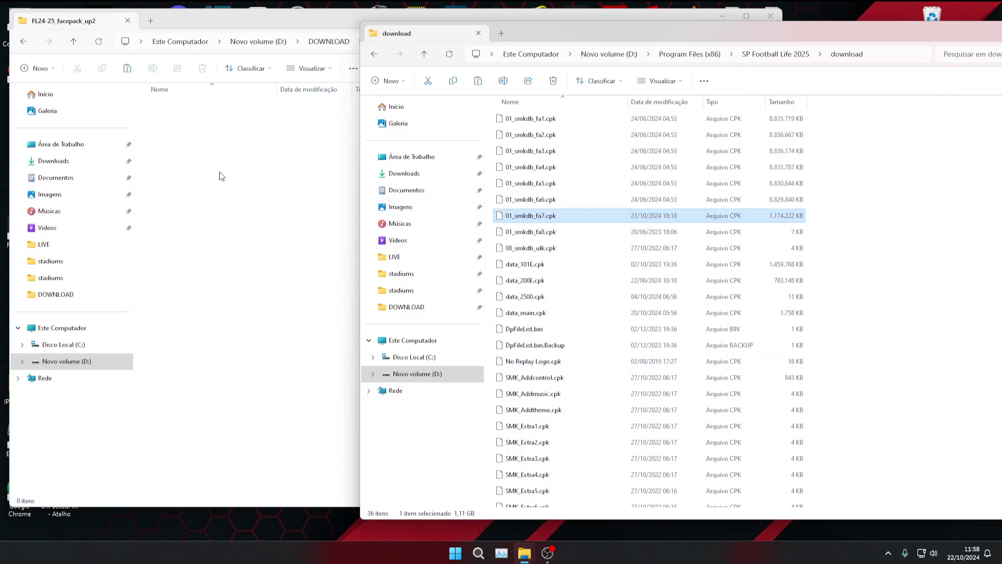
click(202, 178)
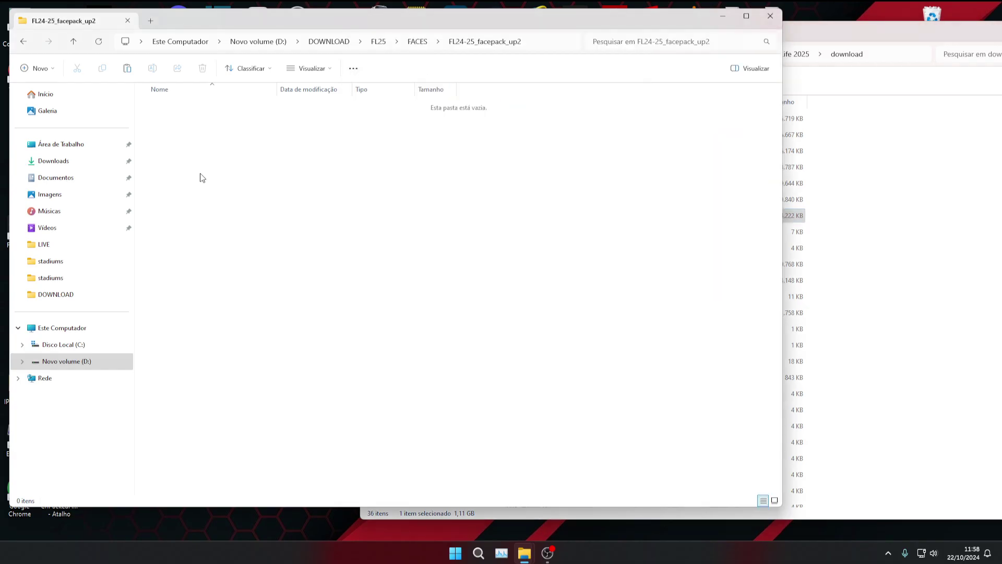
click(866, 207)
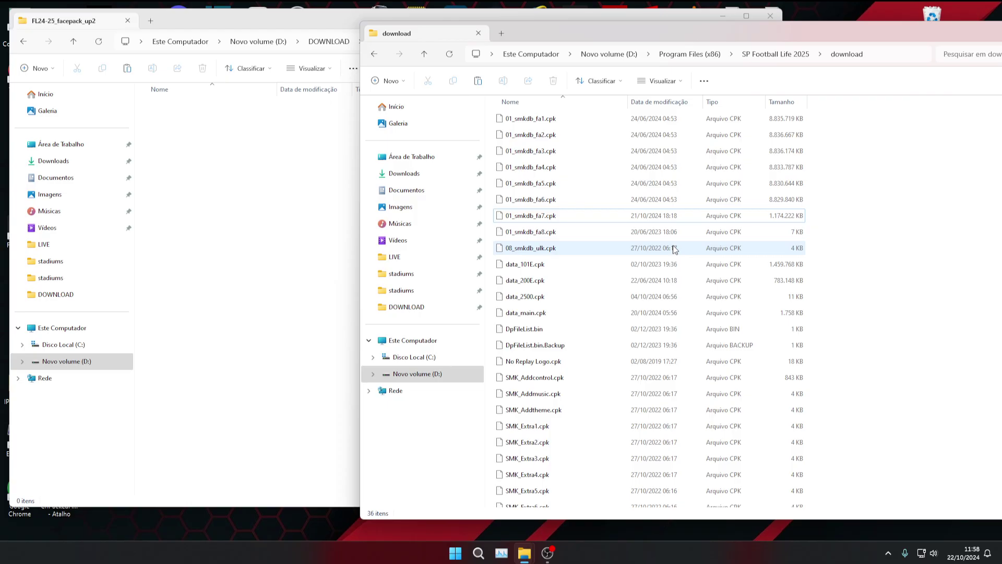
click(256, 184)
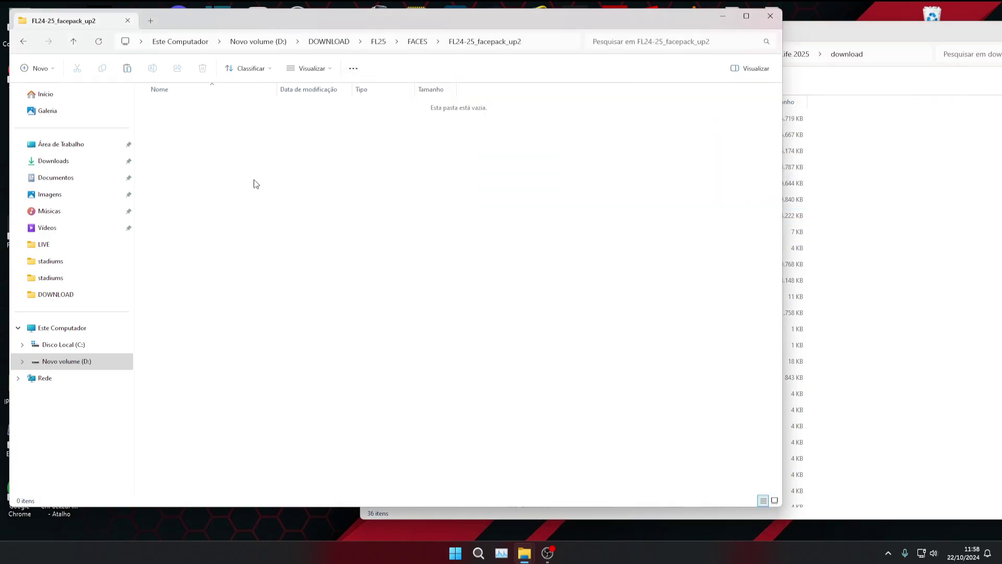
click(862, 35)
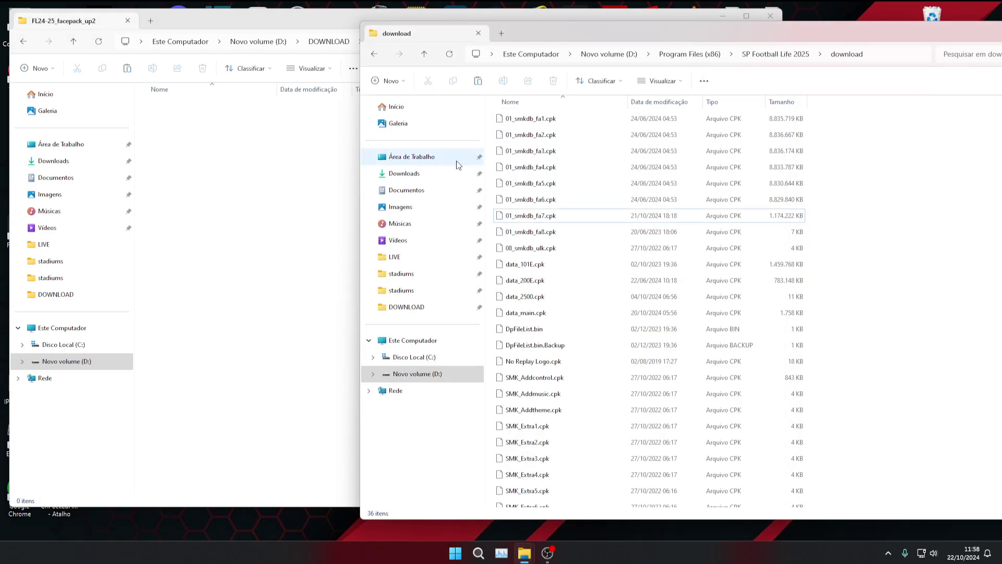
click(186, 144)
- Open the FL24_Faces folder from FACES and select 01_smkdb_fa1.cpk through 01_smkdb_fa7.cpk in the game's download folder
click(73, 41)
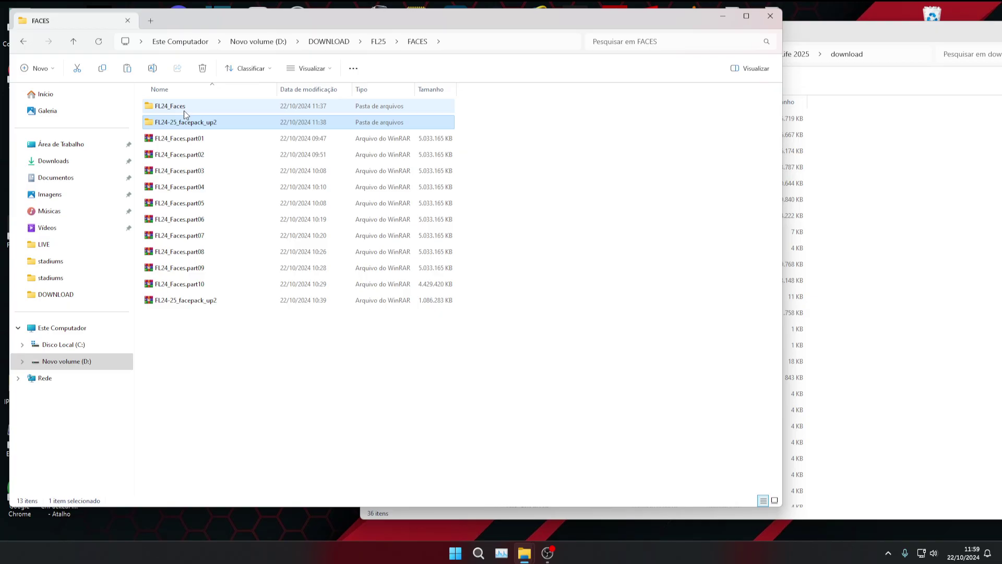
mouse_move(183, 110)
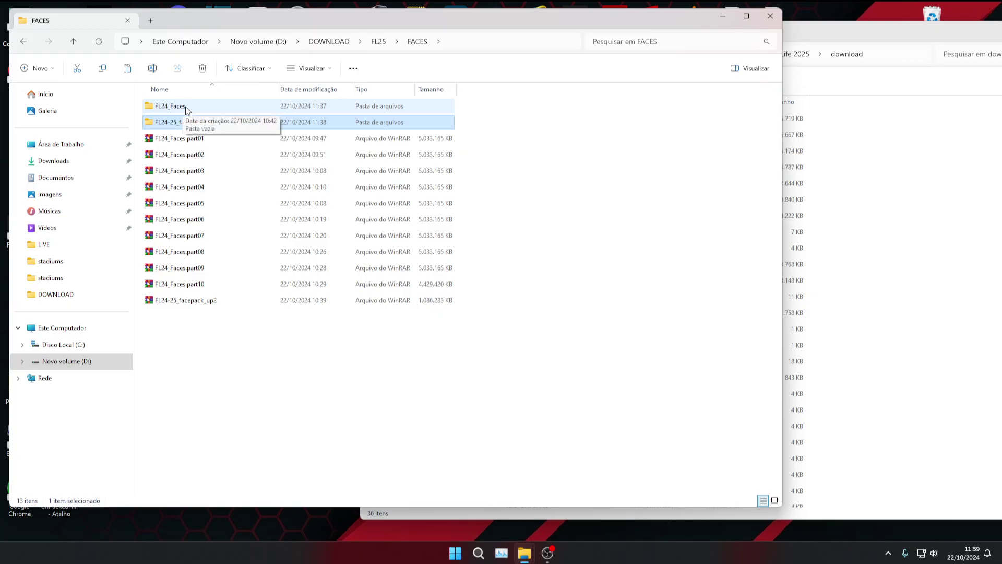
double_click(179, 108)
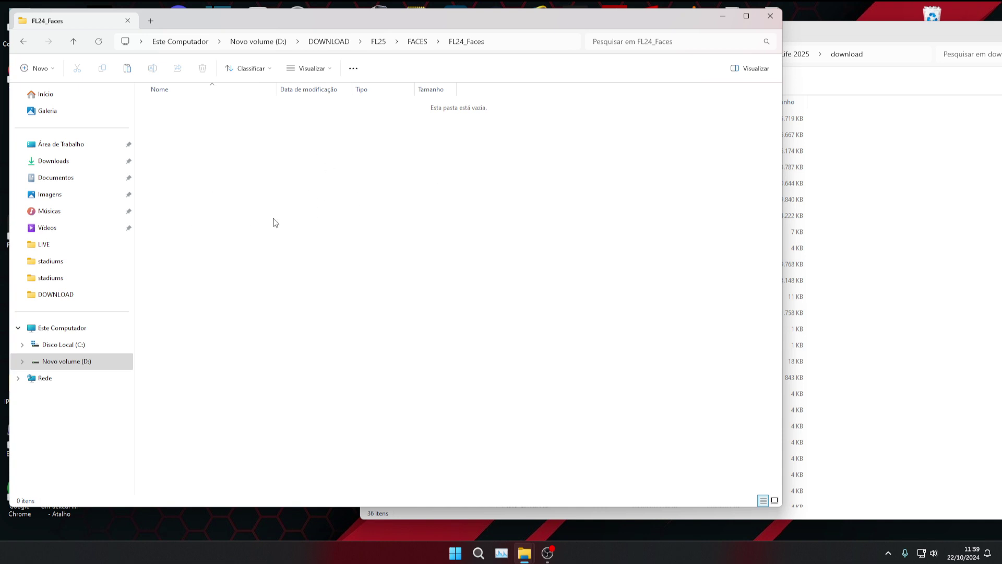
click(965, 215)
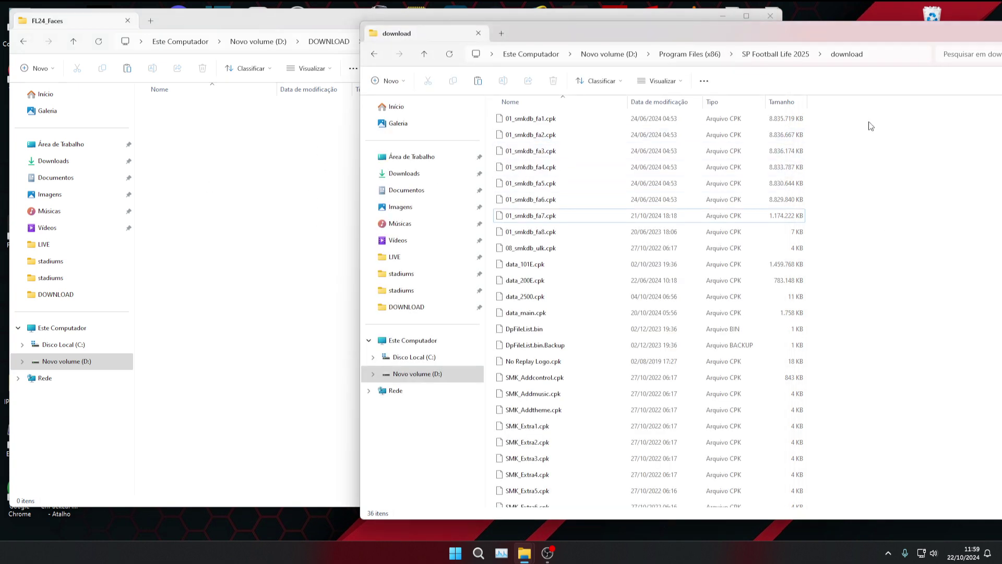
drag(824, 120, 780, 220)
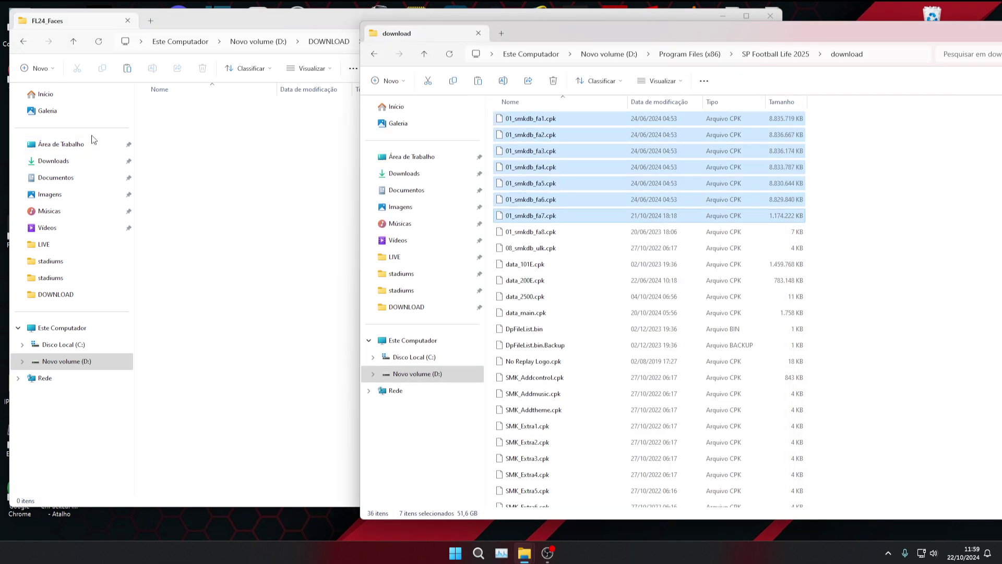
- Go up from FL24_Faces to the FL25 folder and reopen its FACES folder
click(73, 42)
click(73, 42)
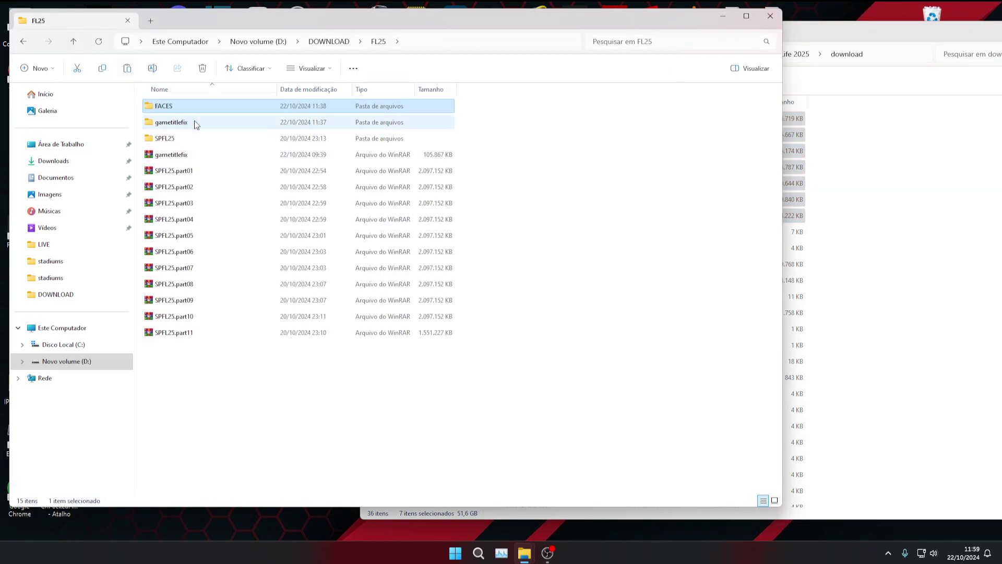
double_click(174, 108)
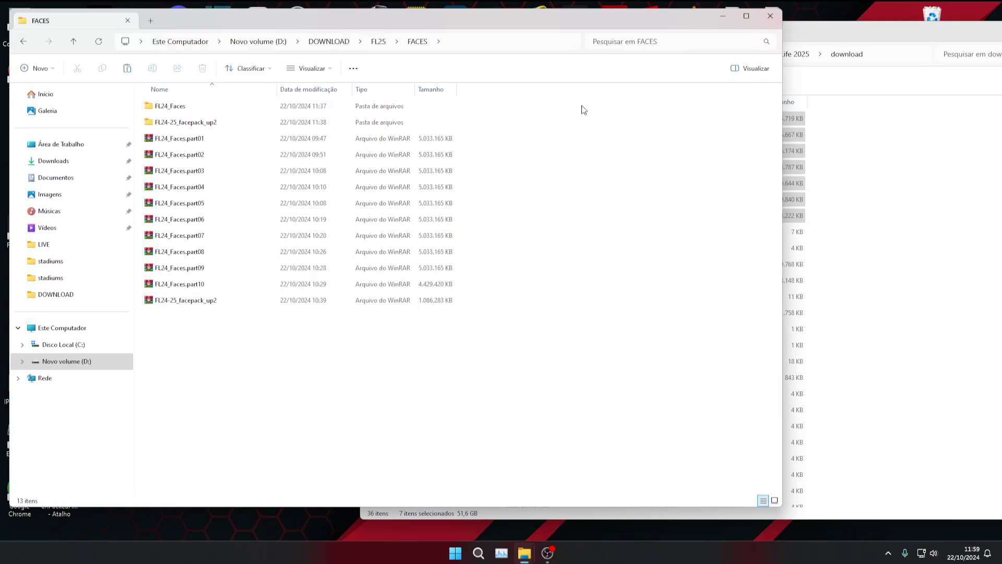
- Move the download window over the FACES window and go up to the SP Football Life 2025 folder
click(872, 43)
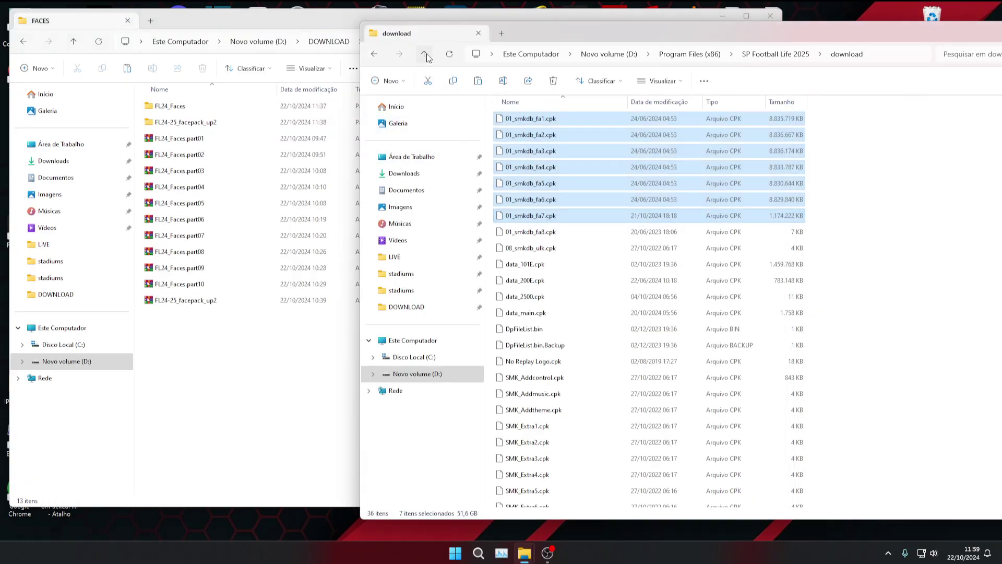
drag(609, 38, 336, 27)
click(145, 54)
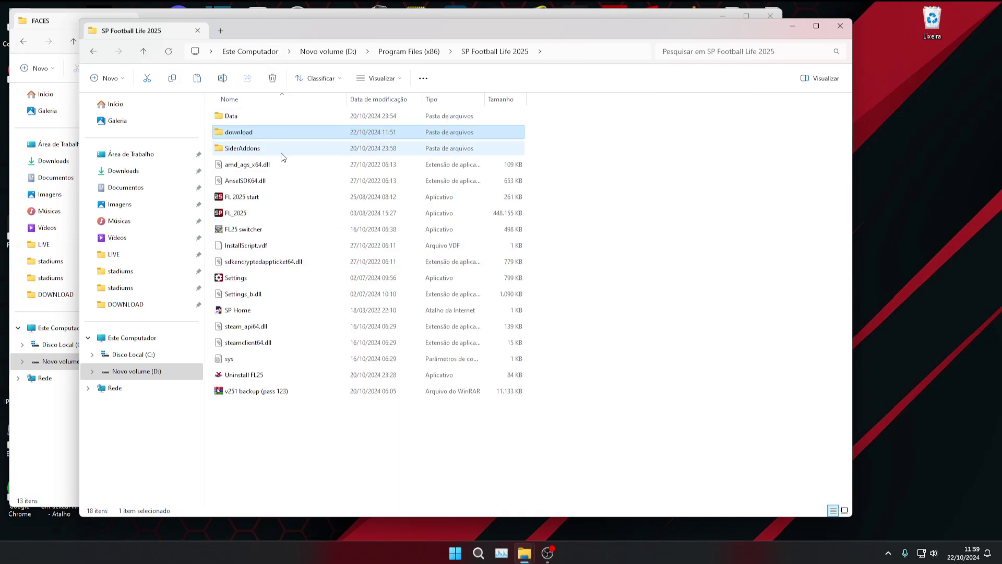
- Locate the sider application in SiderAddons and the FL 2025 start application in the SP Football Life 2025 folder
double_click(243, 150)
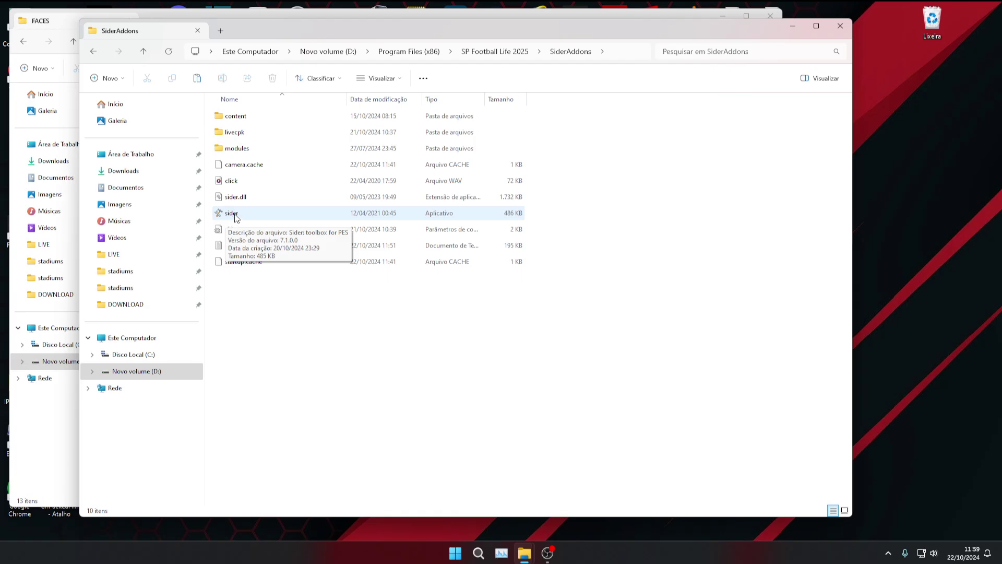
click(235, 217)
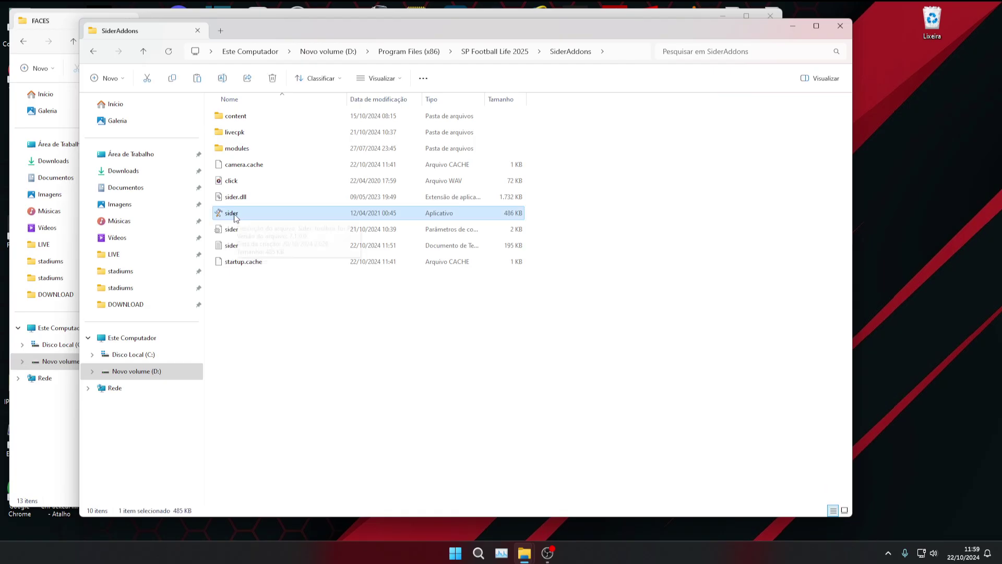
mouse_move(238, 215)
click(144, 51)
click(252, 197)
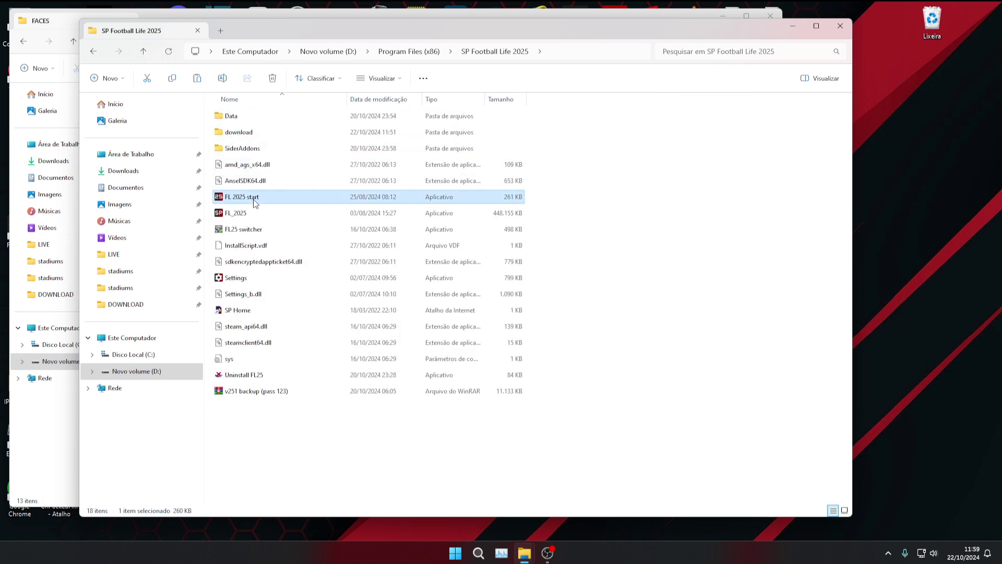
click(606, 202)
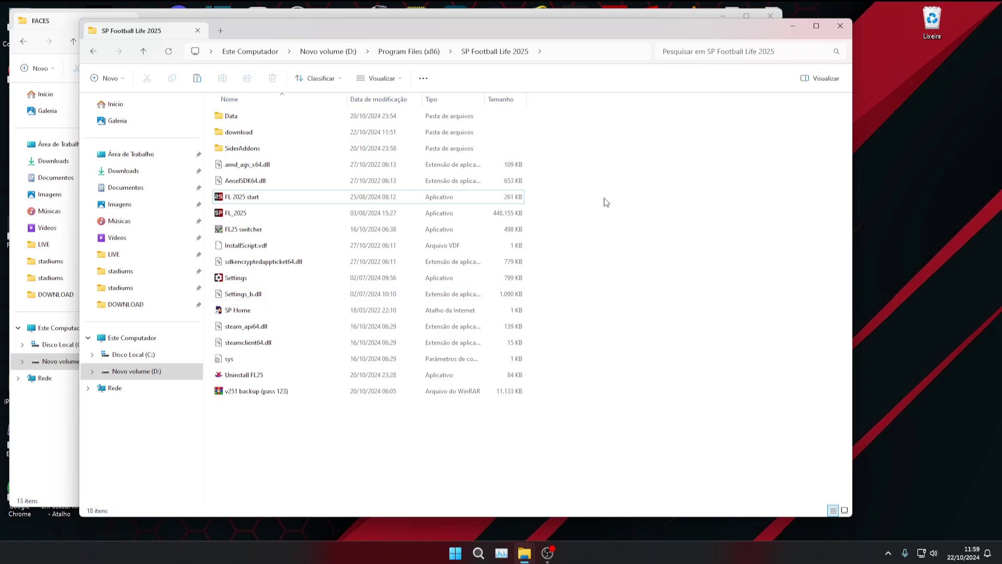